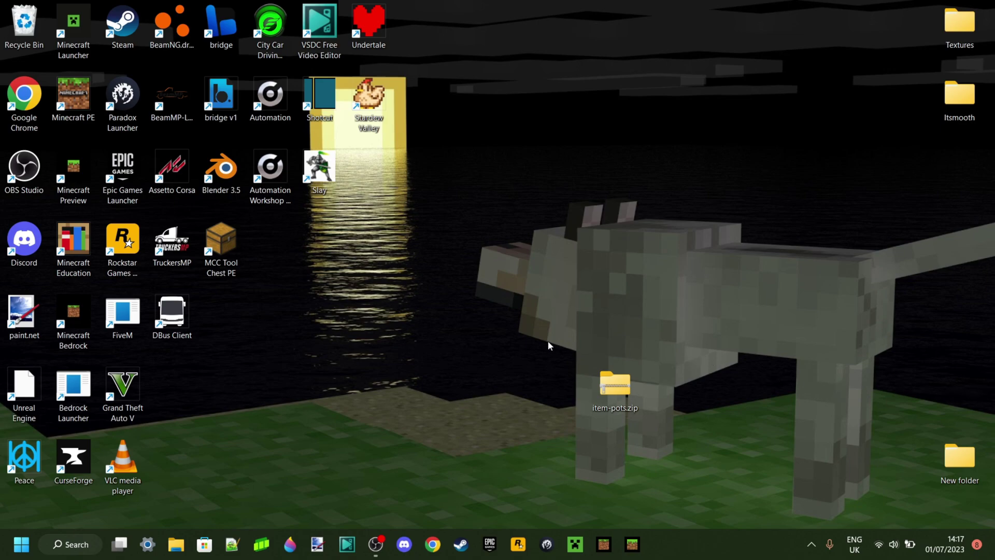
{"action": "left_click_drag", "start_coordinate": [549, 340], "coordinate": [686, 433]}
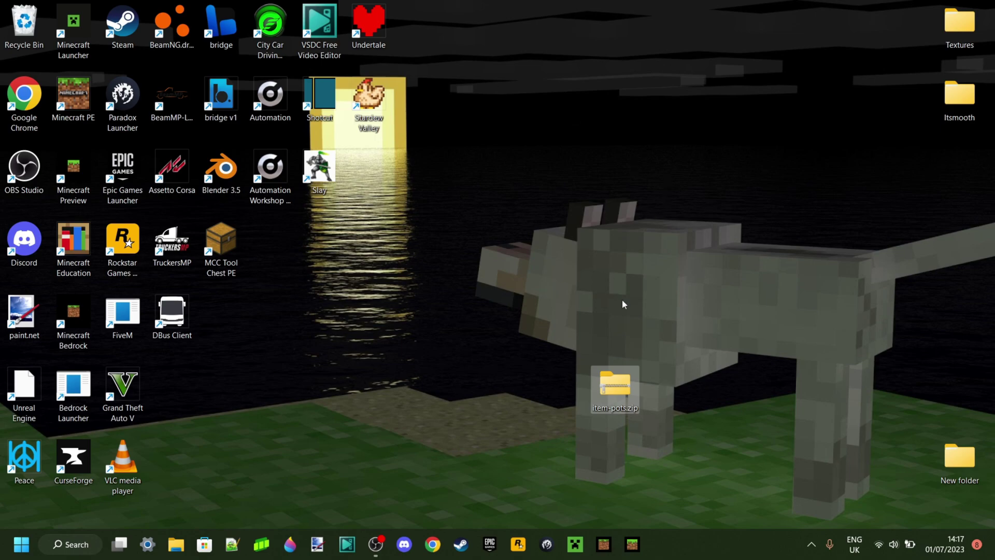
{"action": "left_click", "coordinate": [625, 321]}
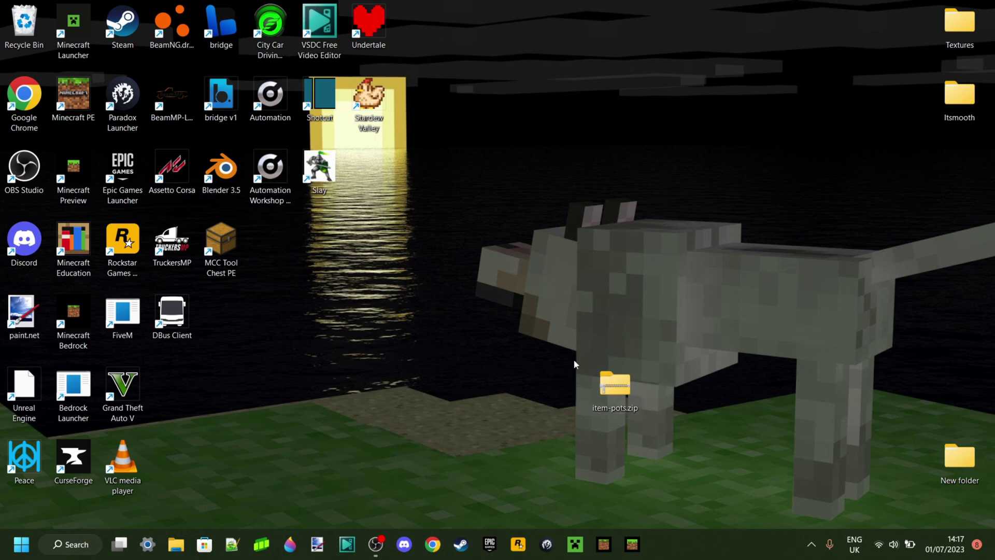
{"action": "left_click_drag", "start_coordinate": [567, 346], "coordinate": [664, 439]}
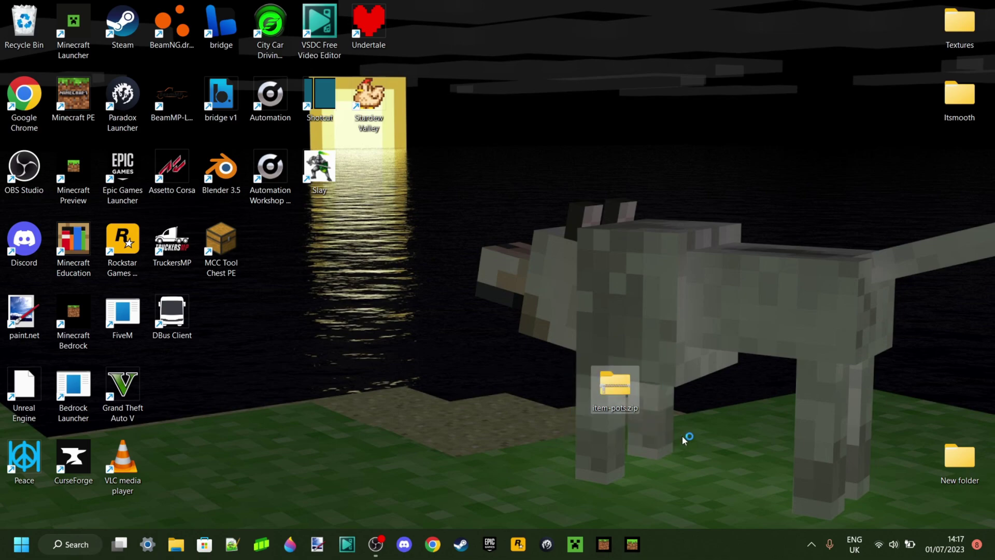
{"action": "left_click", "coordinate": [682, 436]}
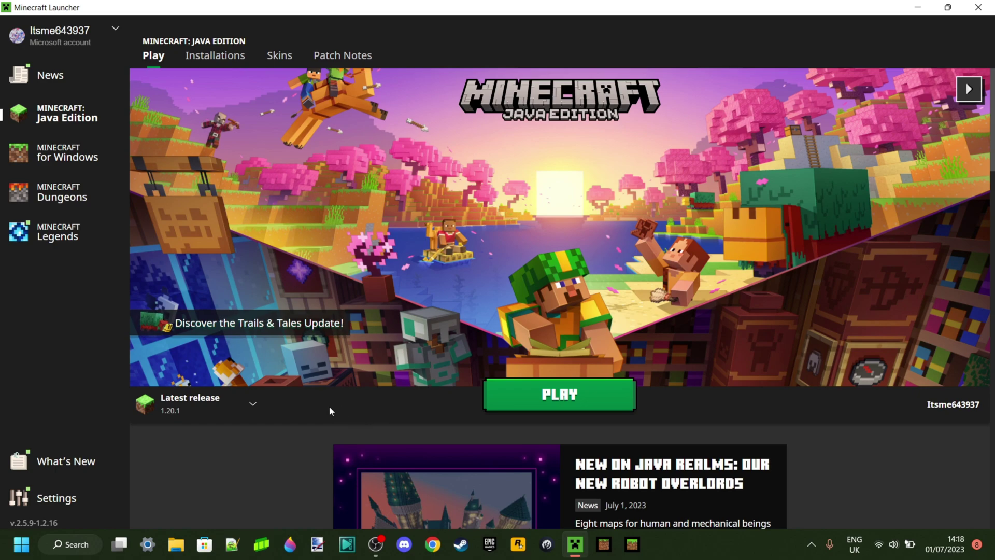
{"action": "left_click", "coordinate": [244, 405]}
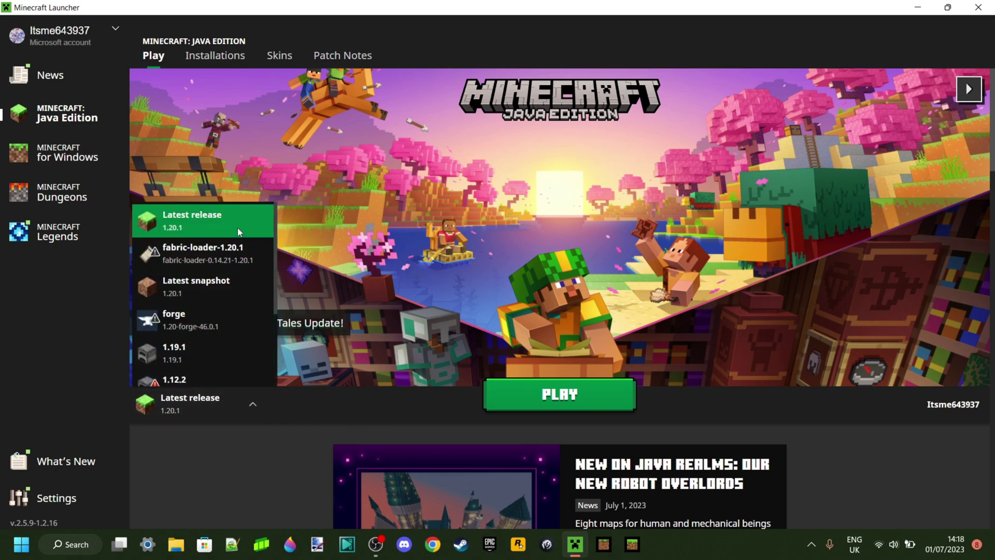
{"action": "left_click", "coordinate": [312, 411]}
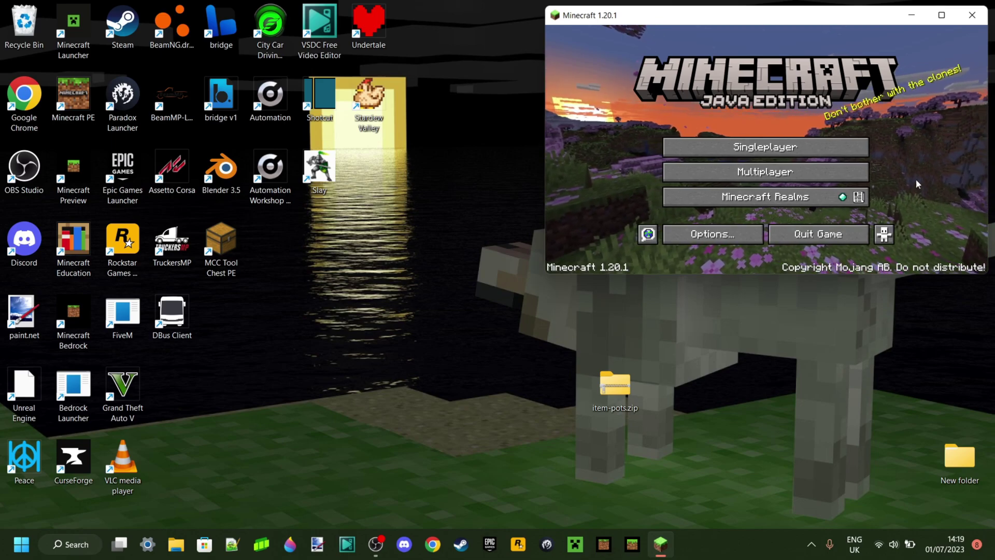
Step: Open the save folder of the singleplayer world "1.20 Redstone" from its edit screen
{"action": "left_click", "coordinate": [762, 150]}
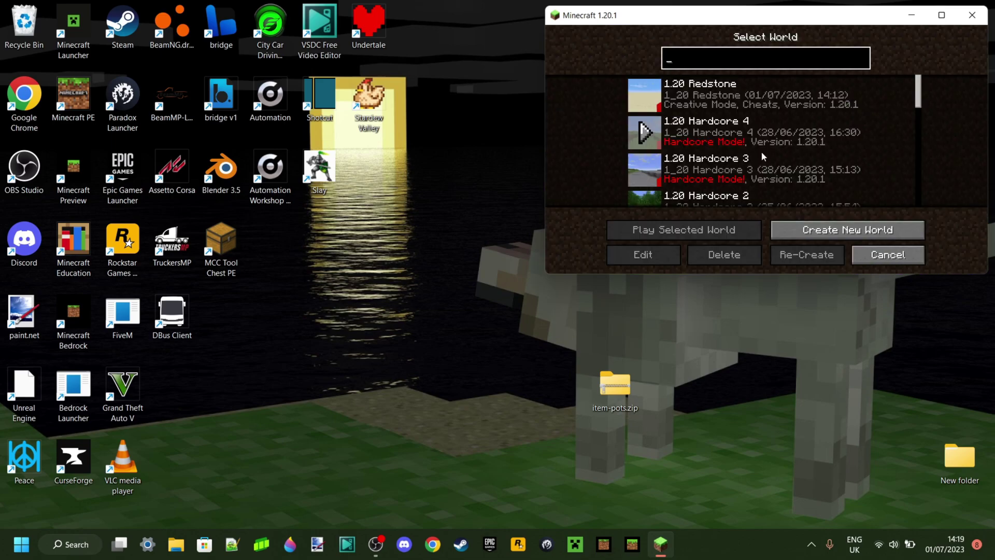
{"action": "scroll", "coordinate": [746, 125], "scroll_direction": "down", "scroll_amount": 4}
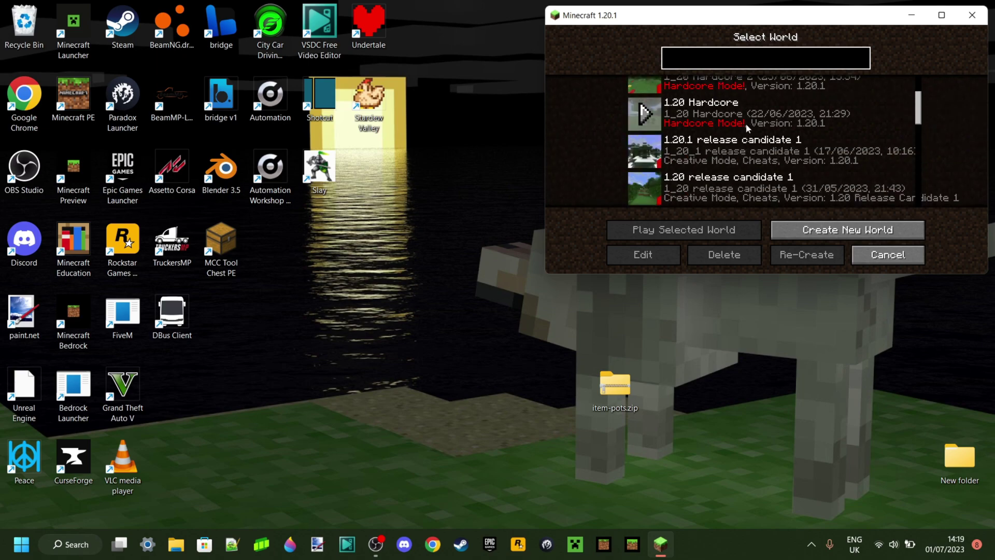
{"action": "scroll", "coordinate": [745, 124], "scroll_direction": "up", "scroll_amount": 4}
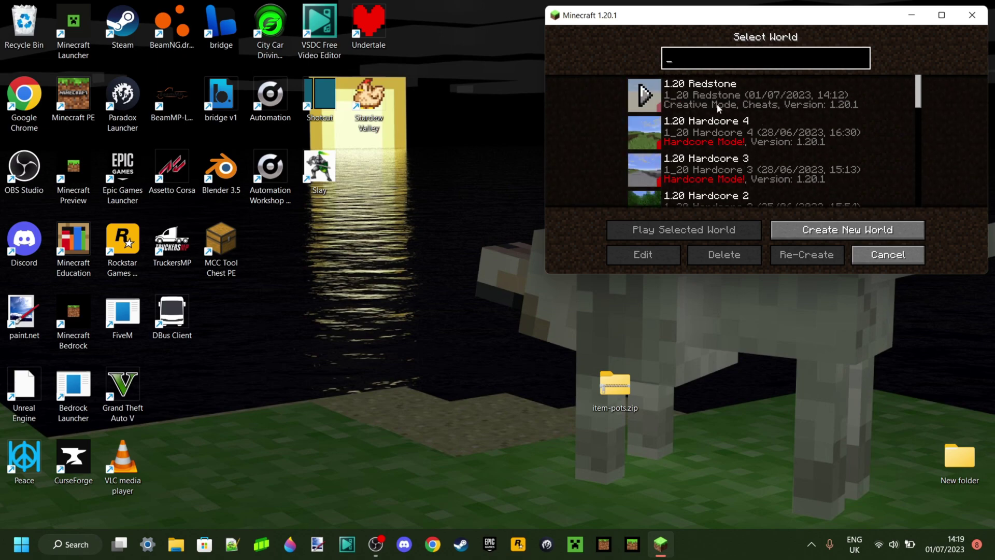
{"action": "left_click", "coordinate": [736, 79]}
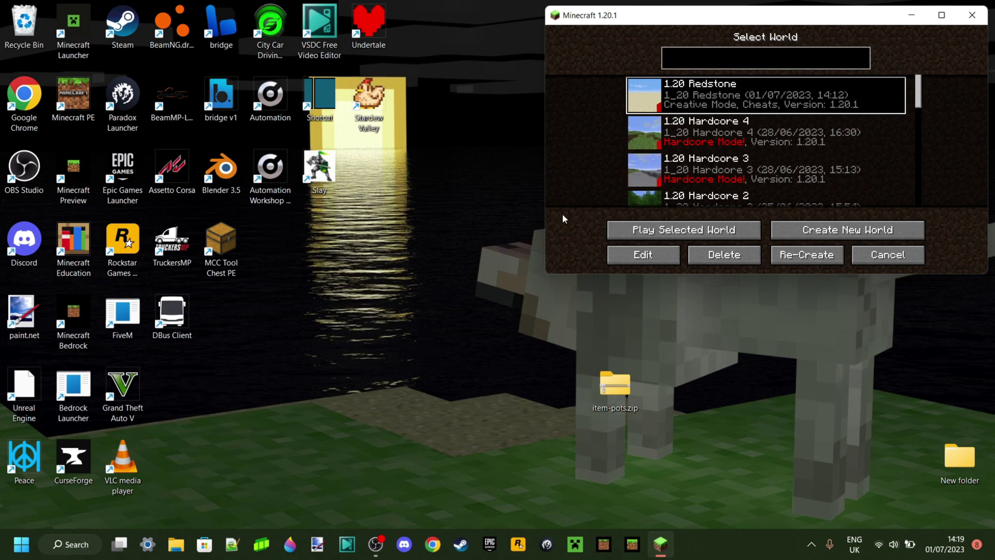
{"action": "left_click", "coordinate": [658, 258]}
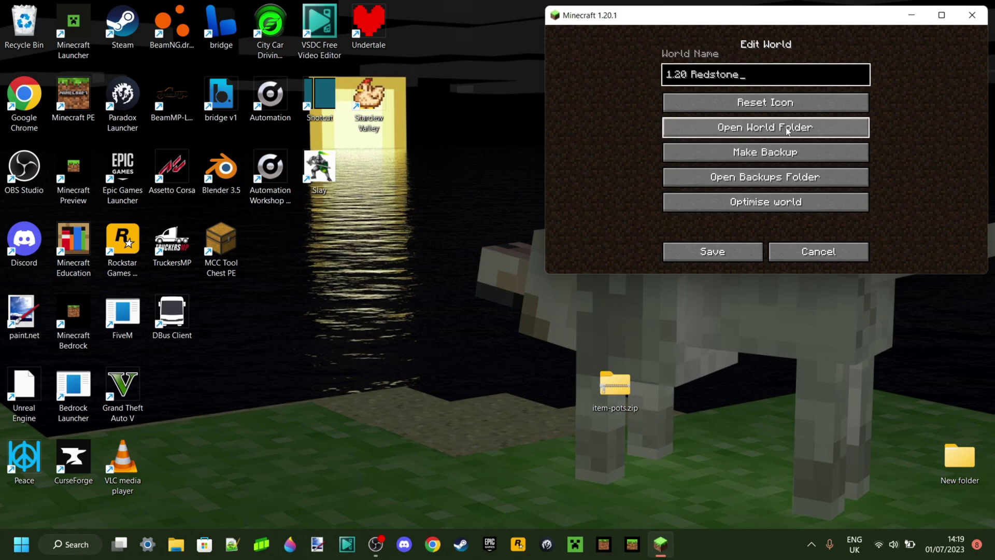
{"action": "left_click", "coordinate": [783, 131]}
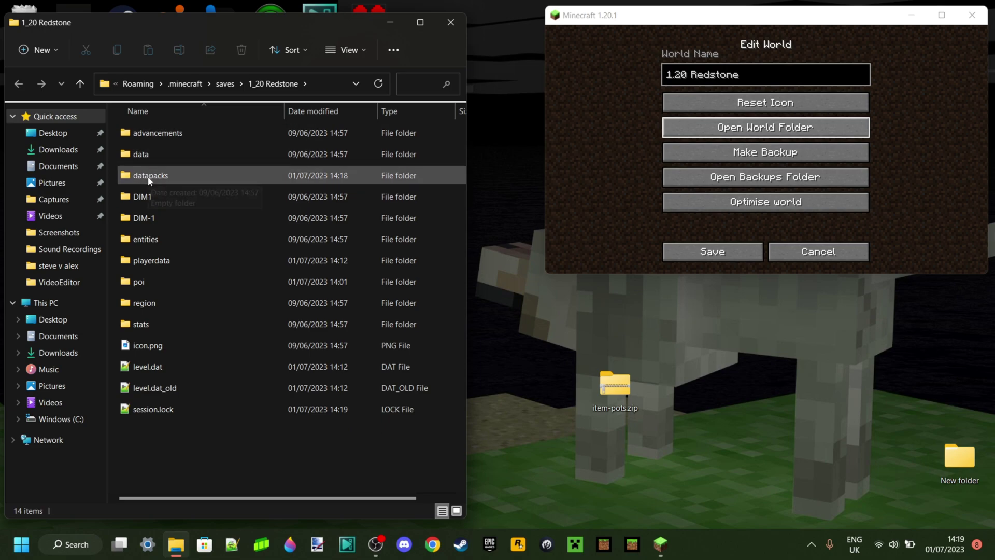
Step: Move item-pots.zip from the desktop into the world's datapacks folder
{"action": "double_click", "coordinate": [163, 177]}
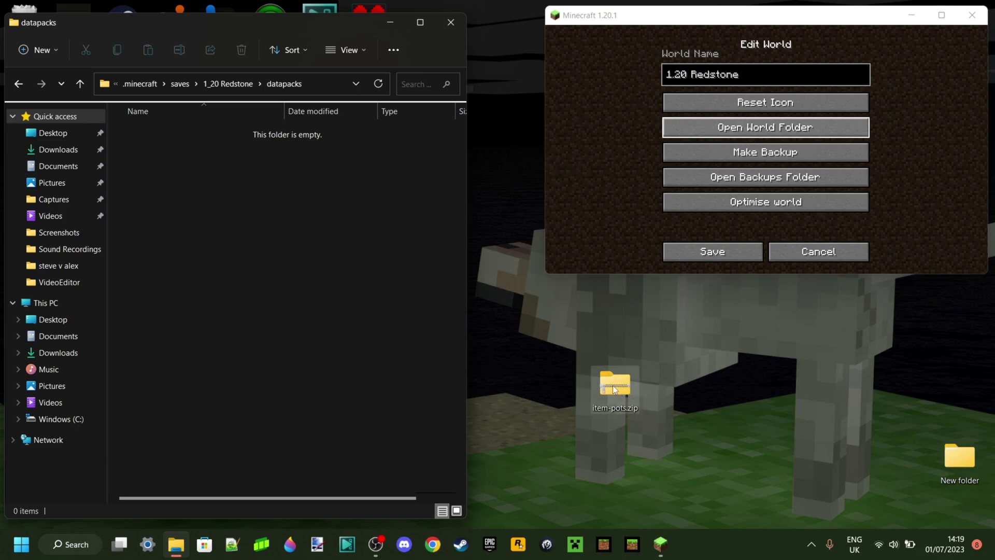
{"action": "left_click_drag", "start_coordinate": [613, 384], "coordinate": [287, 197]}
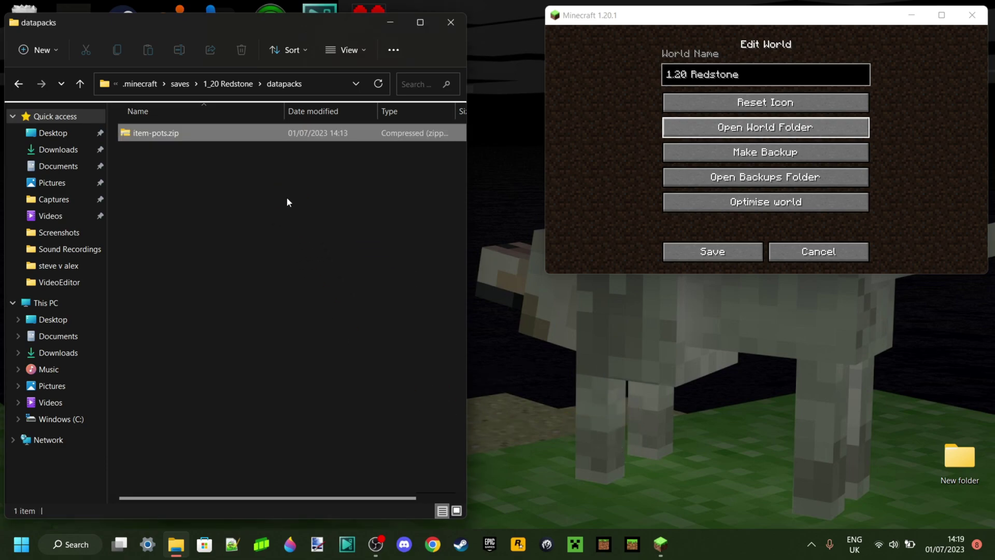
{"action": "left_click", "coordinate": [288, 200]}
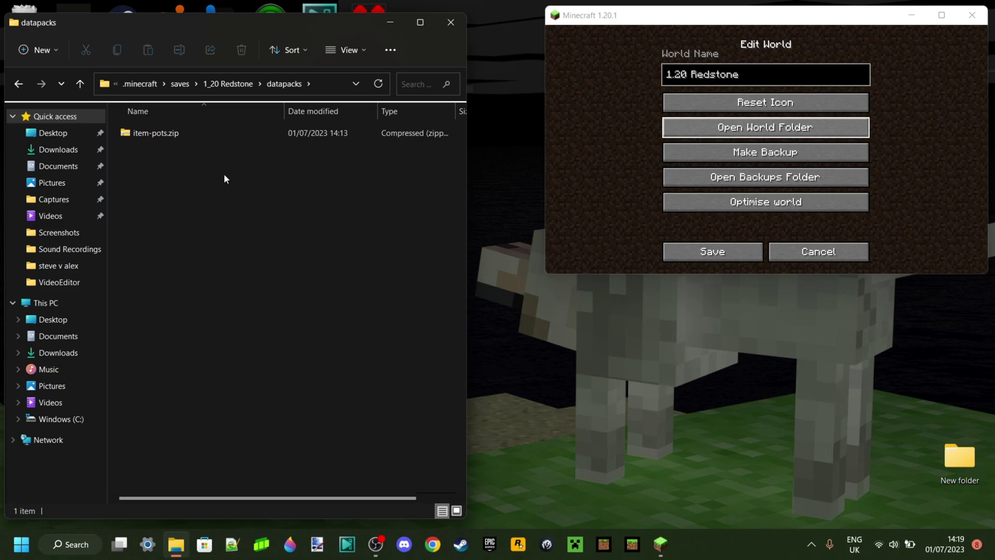
{"action": "right_click", "coordinate": [174, 136]}
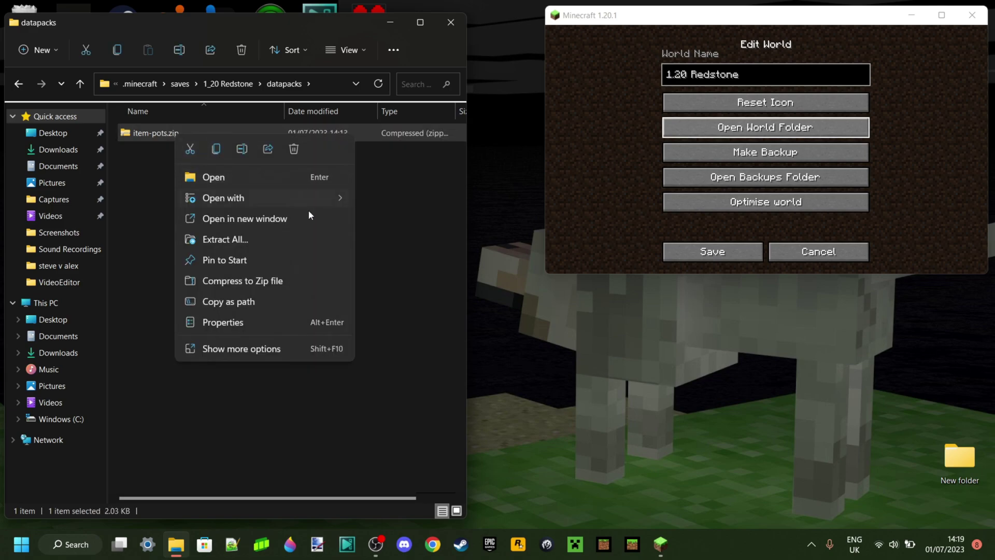
{"action": "left_click", "coordinate": [395, 215]}
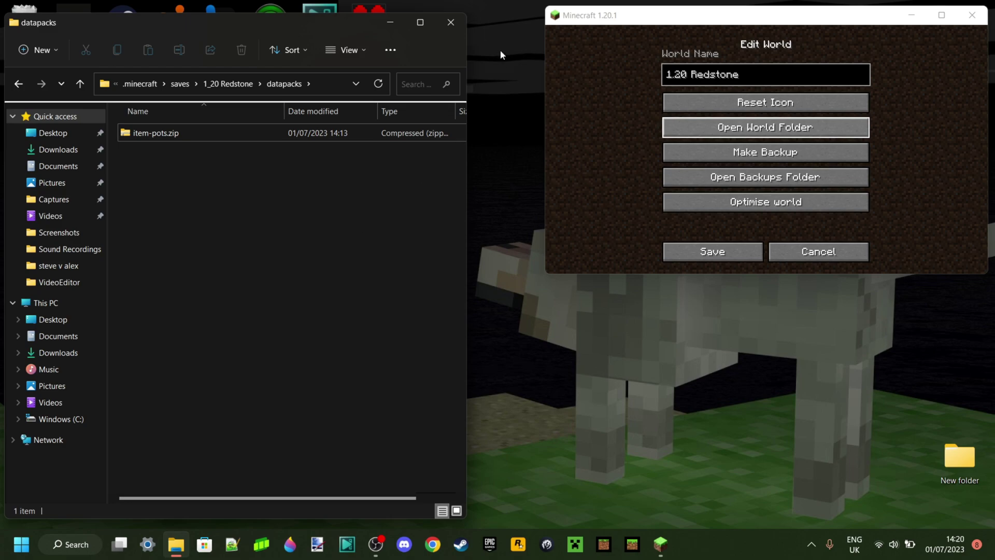
Step: Close the datapacks folder, save the world settings and load the world "1.20 Redstone"
{"action": "left_click", "coordinate": [452, 22]}
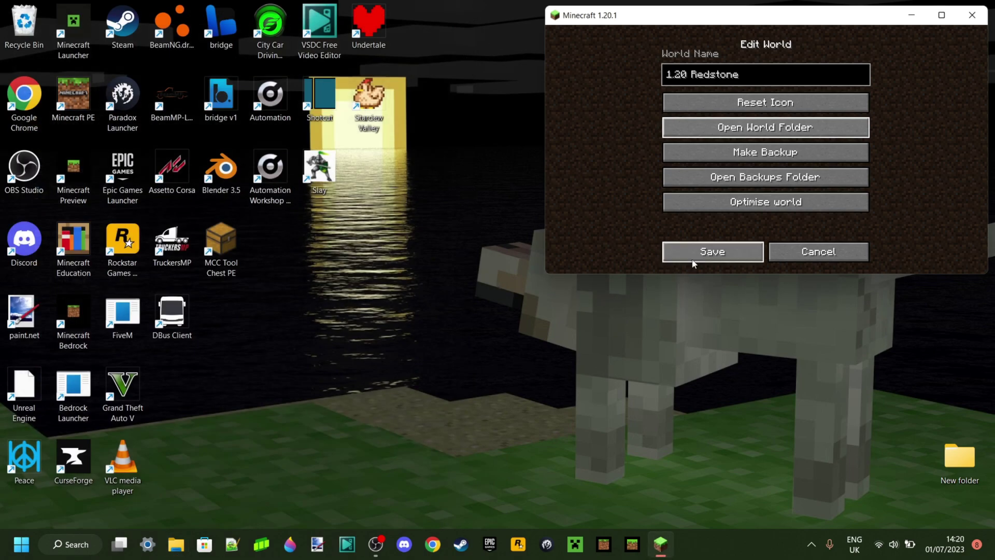
{"action": "left_click", "coordinate": [693, 254]}
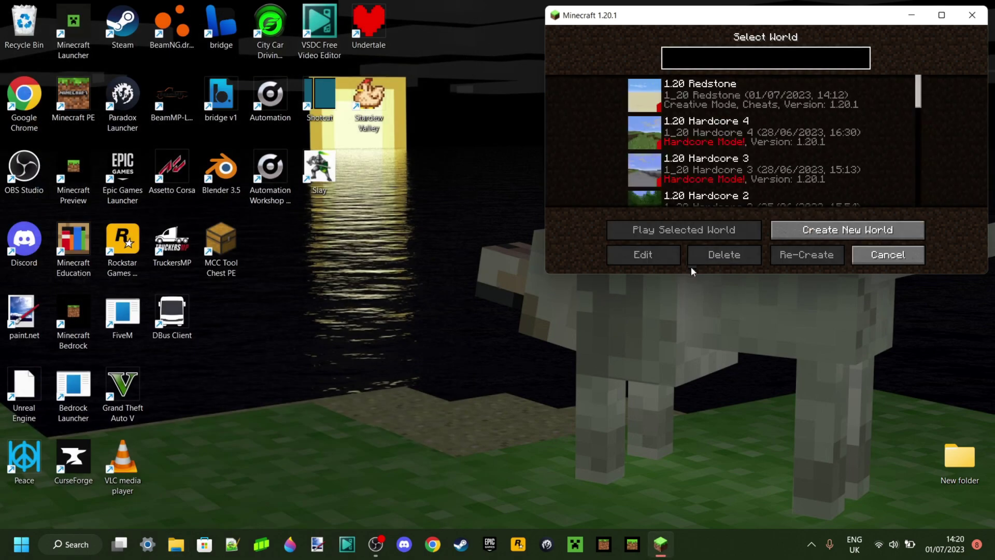
{"action": "left_click", "coordinate": [656, 104]}
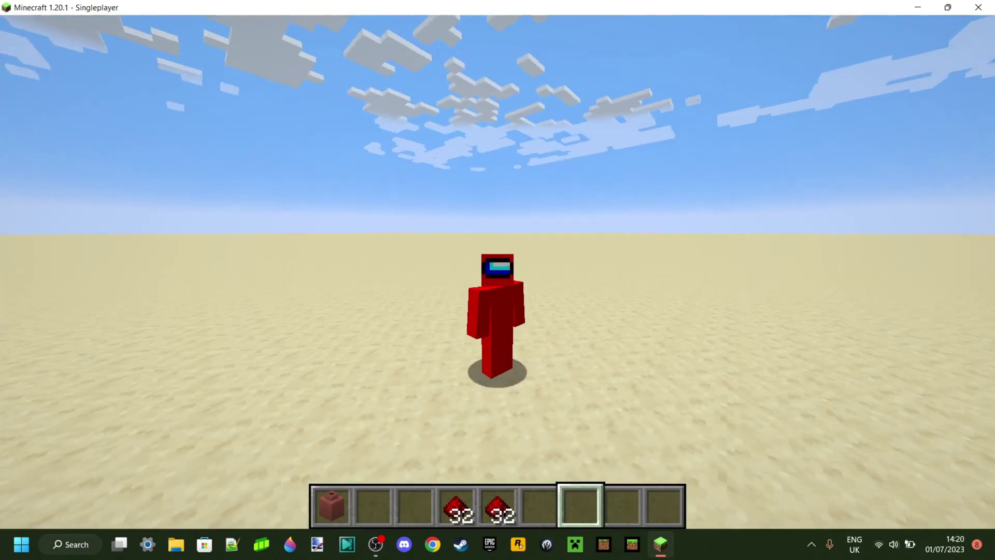
Step: Switch to first-person view and place a decorated pot on the sand
{"action": "key", "text": "w"}
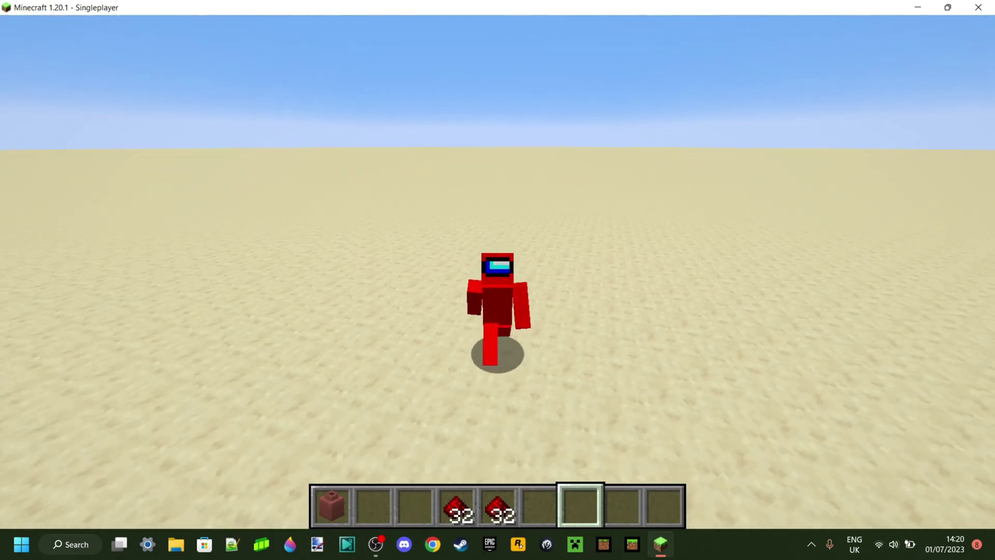
{"action": "key", "text": "F5"}
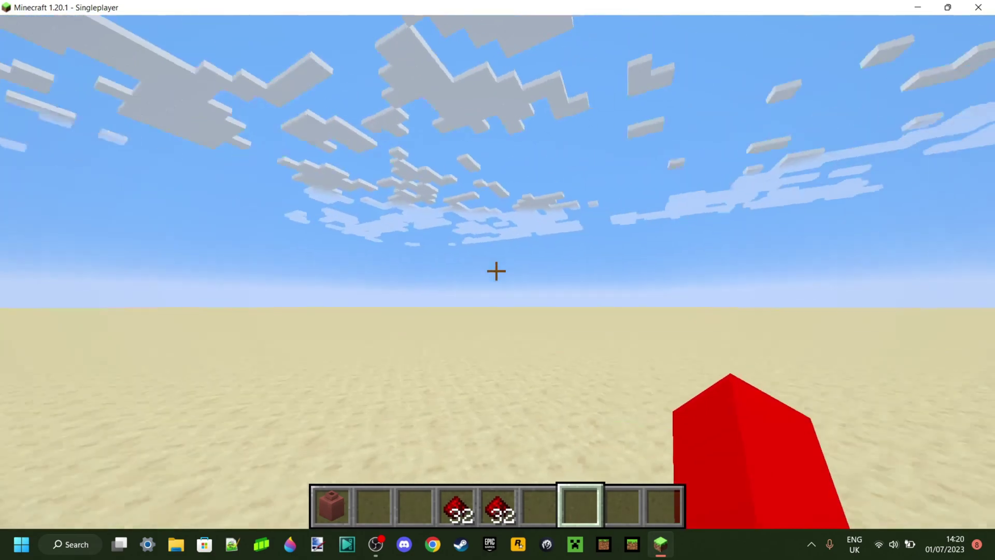
{"action": "scroll", "coordinate": [497, 270], "scroll_direction": "up", "scroll_amount": 1}
{"action": "scroll", "coordinate": [497, 270], "scroll_direction": "up", "scroll_amount": 4}
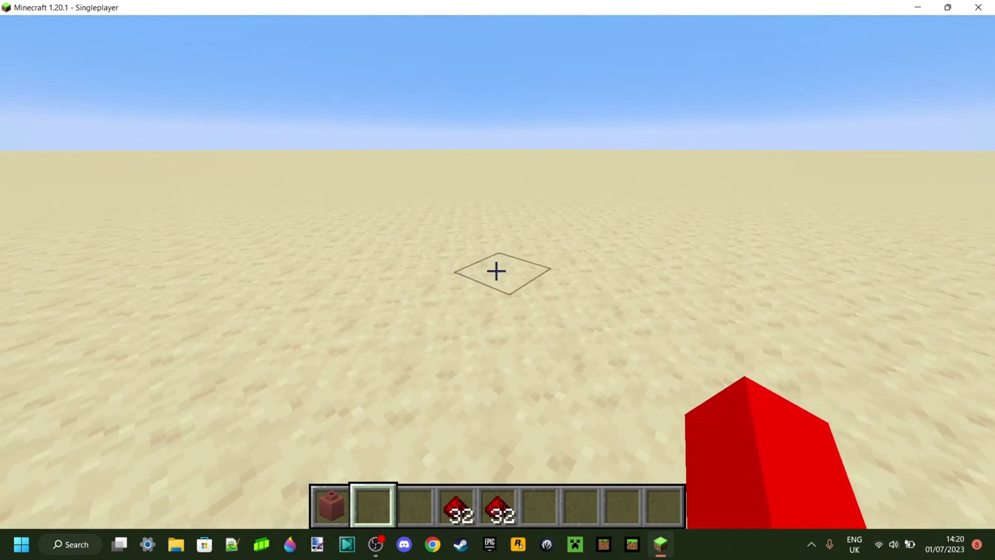
{"action": "scroll", "coordinate": [497, 271], "scroll_direction": "up", "scroll_amount": 1}
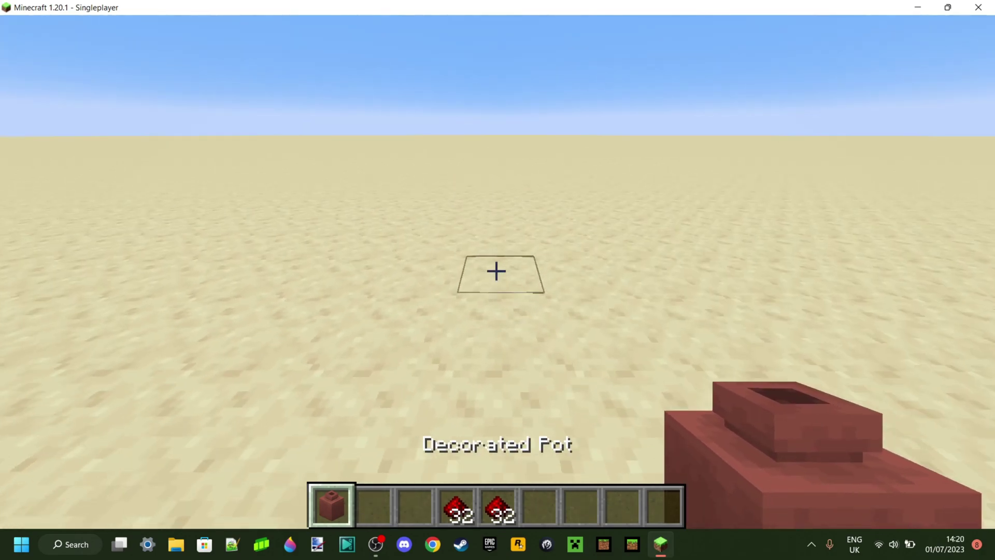
{"action": "right_click", "coordinate": [497, 271]}
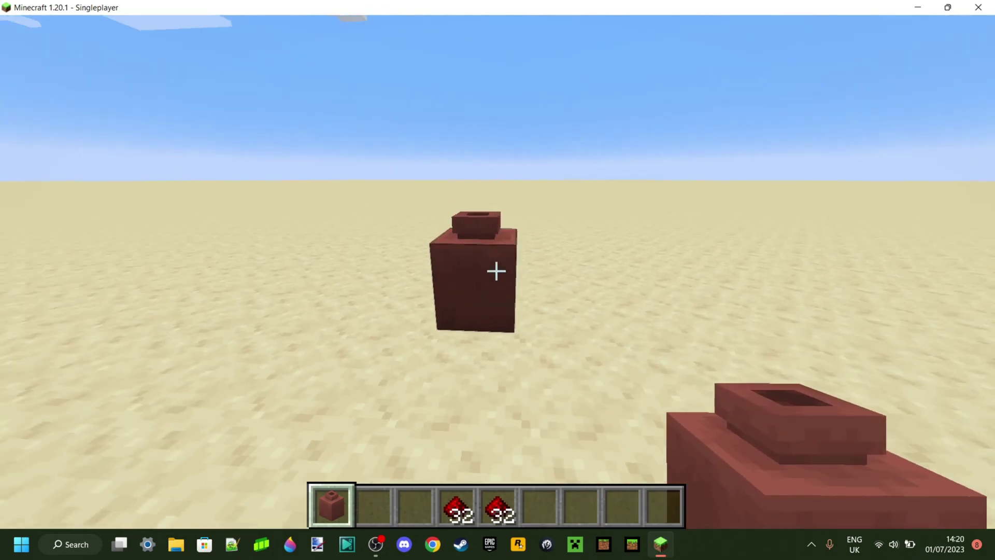
Step: Drop one redstone dust into the decorated pot, and break the pot with an empty hand
{"action": "scroll", "coordinate": [497, 271], "scroll_direction": "down", "scroll_amount": 3}
{"action": "key", "text": "q"}
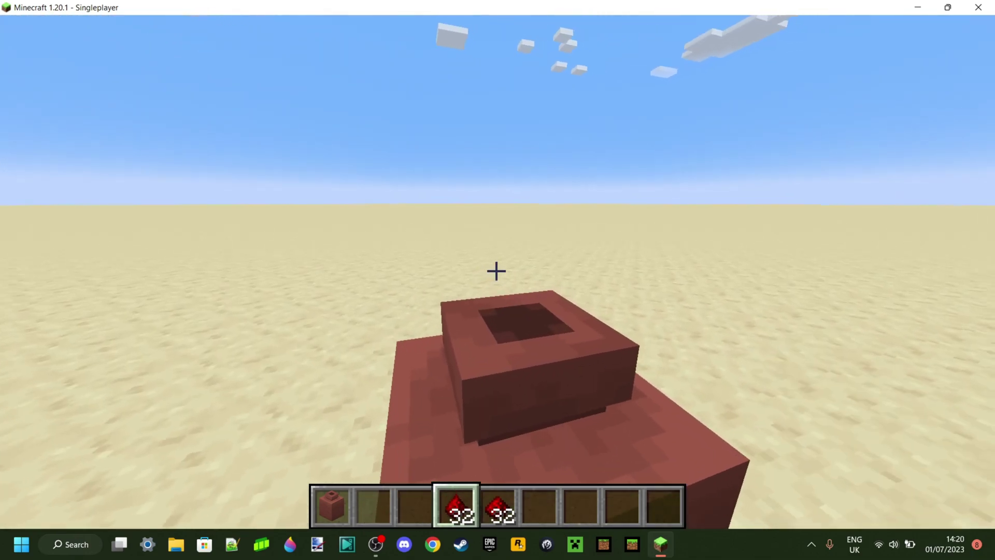
{"action": "key", "text": "q"}
{"action": "key", "text": "s"}
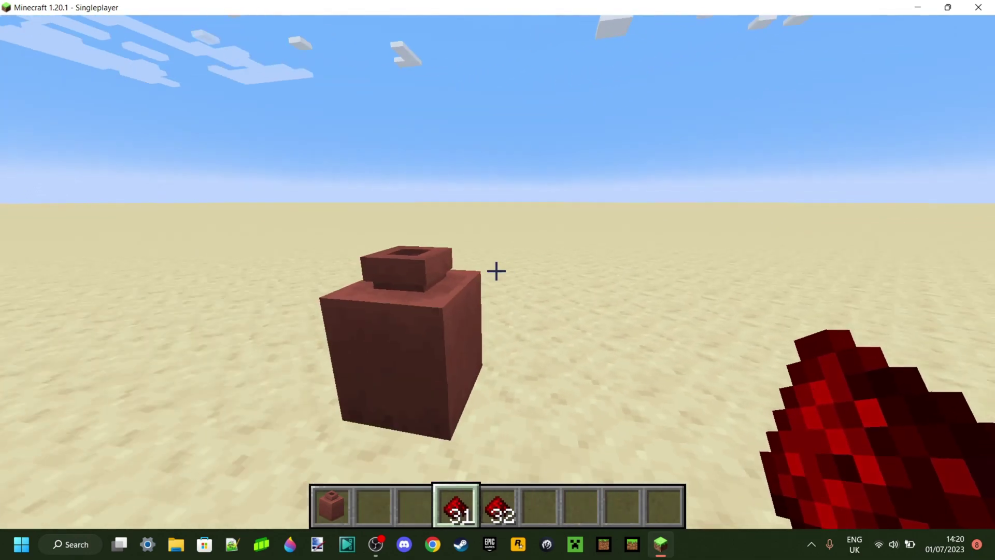
{"action": "scroll", "coordinate": [497, 271], "scroll_direction": "down", "scroll_amount": 3}
{"action": "left_click", "coordinate": [497, 271]}
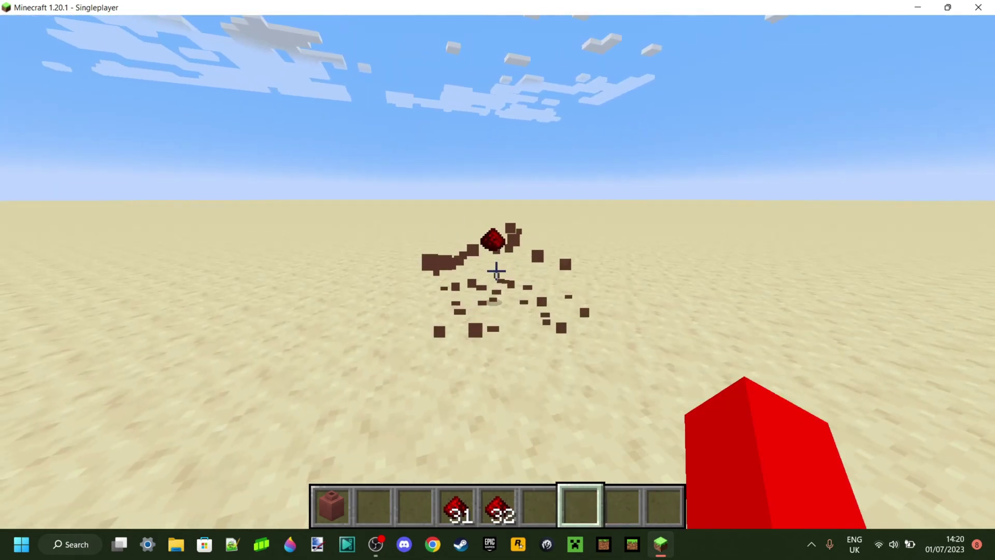
Step: Place another decorated pot, drop redstone dust into it and break it while holding the dust
{"action": "key", "text": "1"}
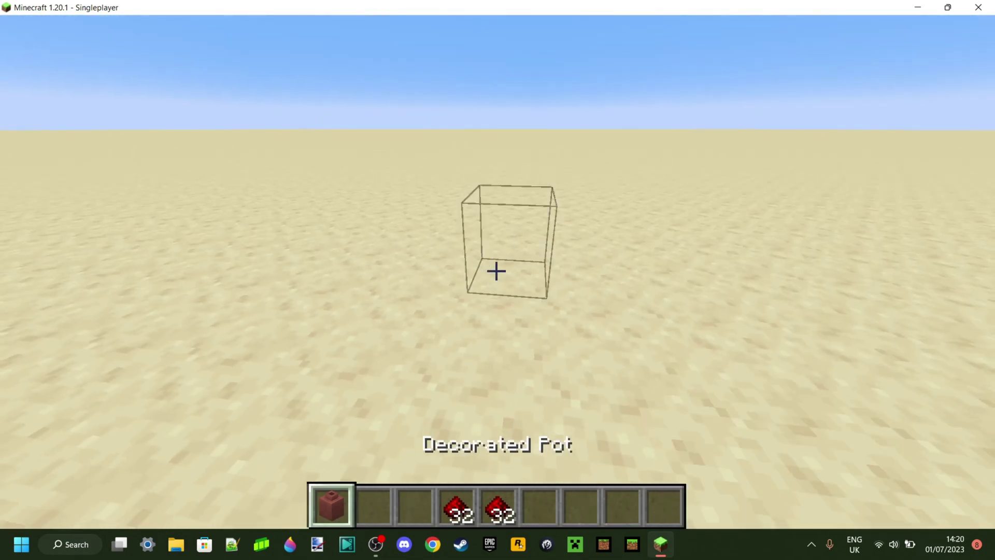
{"action": "right_click", "coordinate": [497, 270]}
{"action": "scroll", "coordinate": [497, 271], "scroll_direction": "down", "scroll_amount": 3}
{"action": "key", "text": "q"}
{"action": "key", "text": "q"}
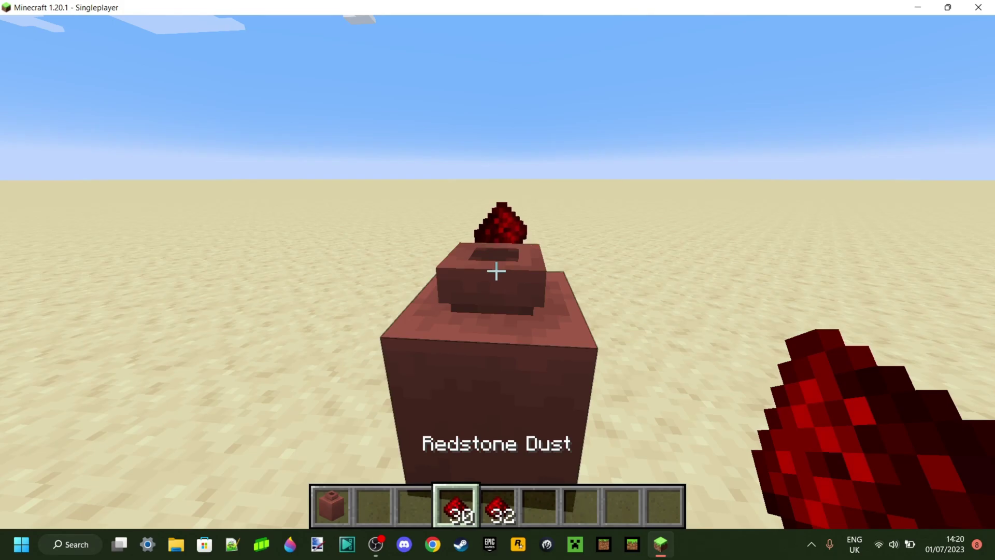
{"action": "key", "text": "s"}
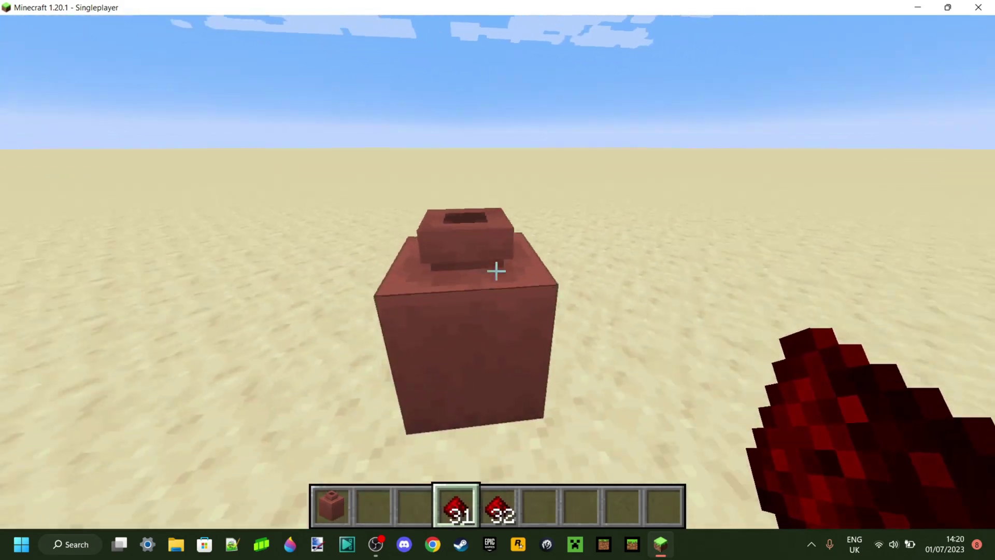
{"action": "left_click", "coordinate": [496, 271]}
Step: Place a third decorated pot and throw one stack of 32 redstone dust from the inventory into it
{"action": "scroll", "coordinate": [497, 271], "scroll_direction": "up", "scroll_amount": 2}
{"action": "key", "text": "1"}
{"action": "right_click", "coordinate": [496, 271]}
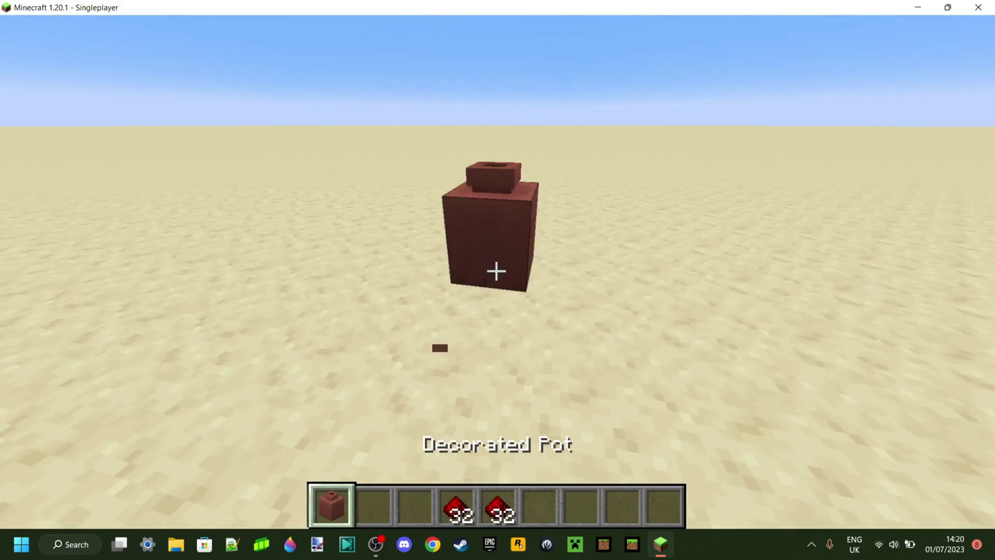
{"action": "key", "text": "e"}
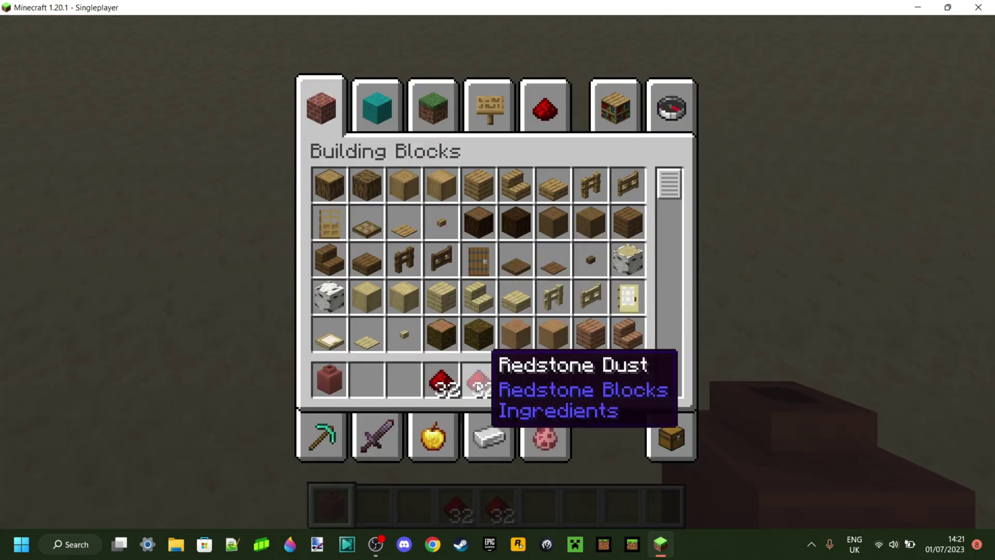
{"action": "left_click", "coordinate": [479, 382]}
{"action": "left_click", "coordinate": [792, 324]}
{"action": "key", "text": "e"}
{"action": "key", "text": "6"}
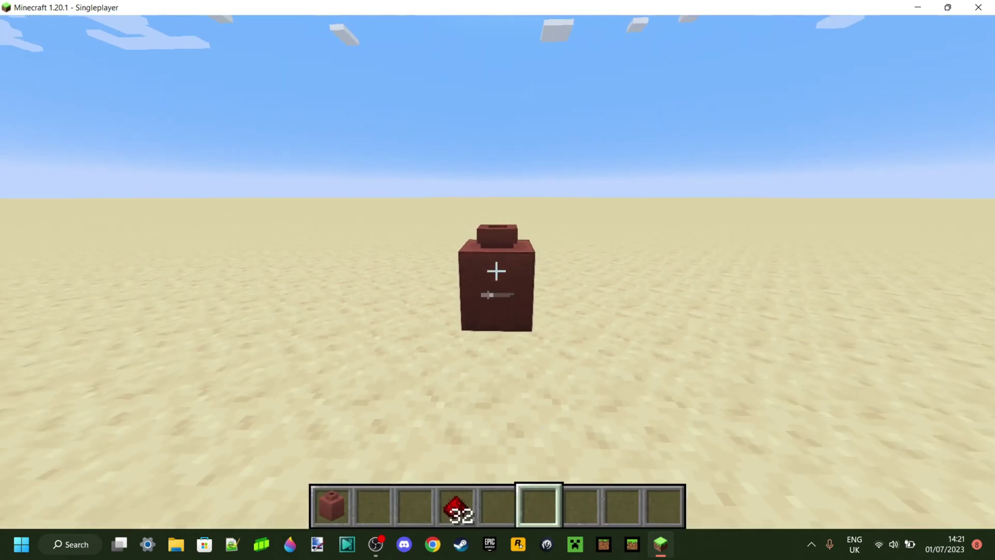
Step: Break the pot holding the redstone stack, collect the dust and switch to the front-facing third-person view
{"action": "left_click", "coordinate": [497, 271]}
{"action": "key", "text": "w"}
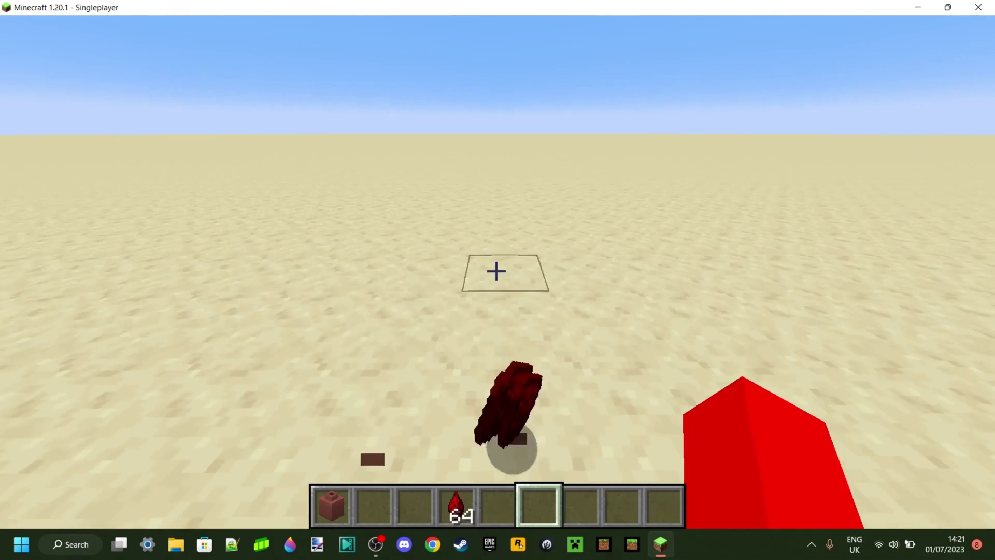
{"action": "key", "text": "F5"}
{"action": "key", "text": "F5"}
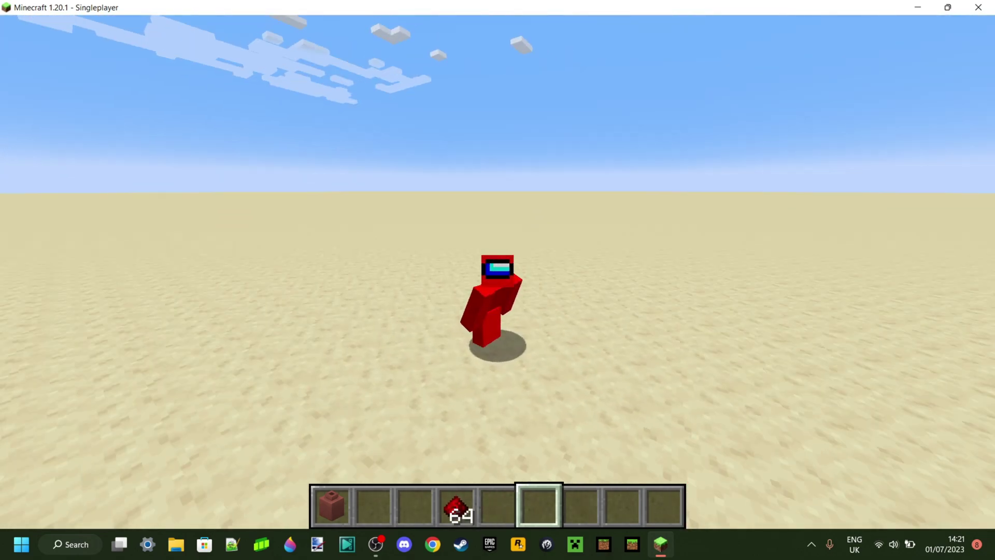
{"action": "key", "text": "w"}
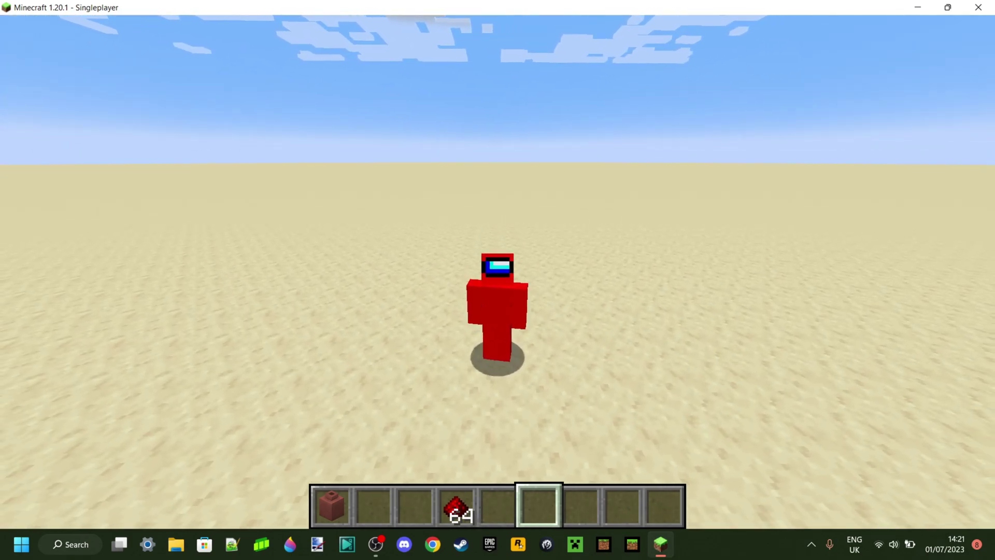
{"action": "key", "text": "w"}
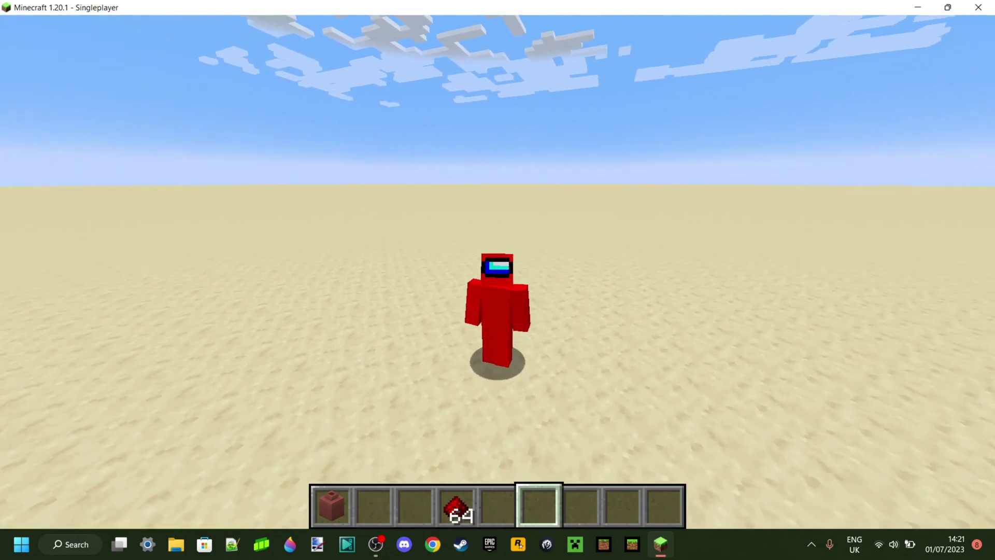
{"action": "key", "text": "w"}
{"action": "key", "text": "space"}
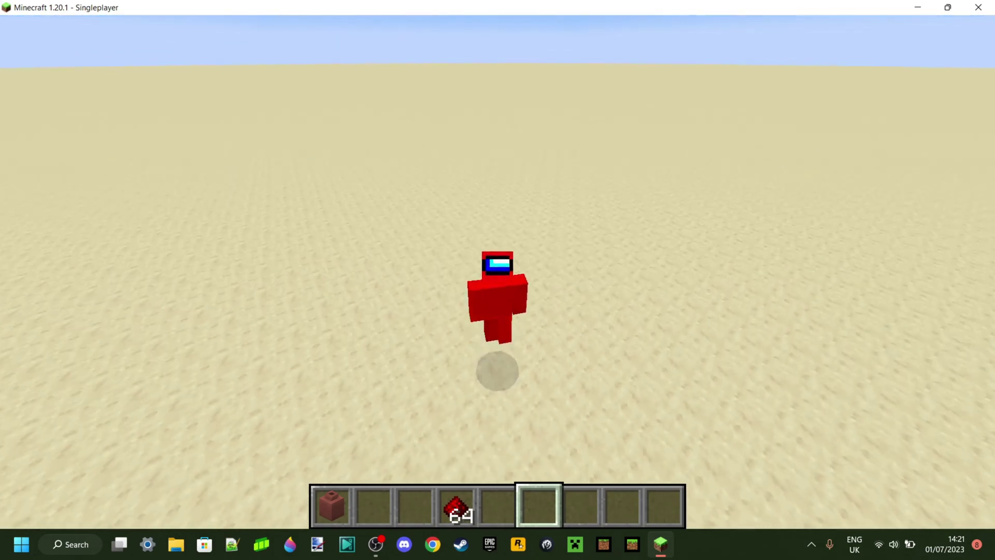